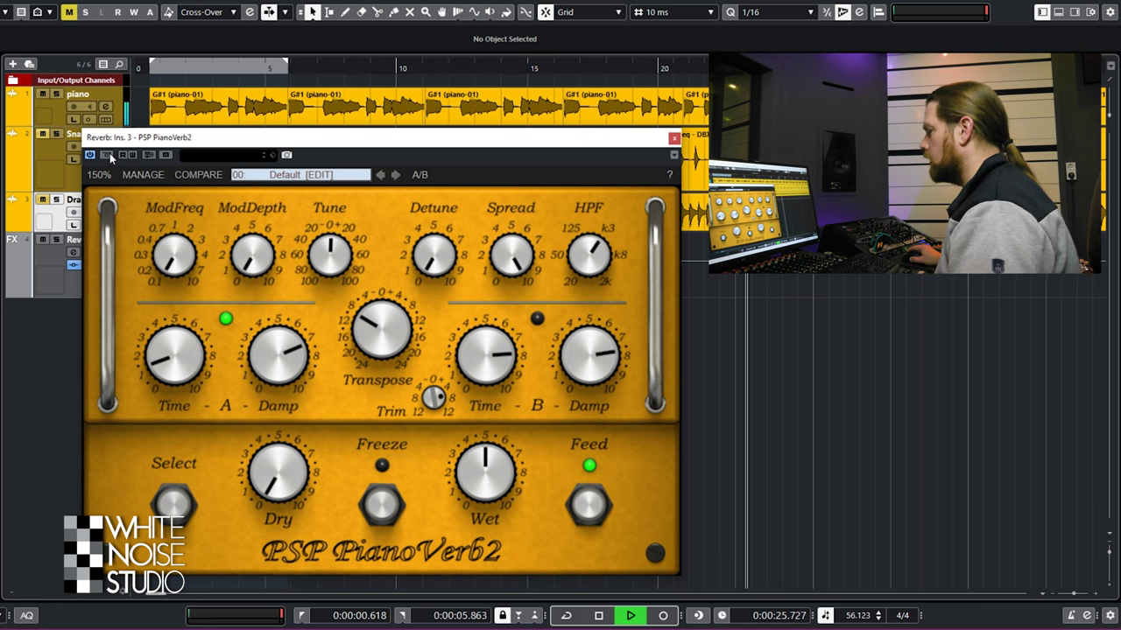
Toggle the reverb's bypass, play the piano track, and set setting A's Time to about 5 and Damp to 10.
{"action": "left_click", "coordinate": [106, 154]}
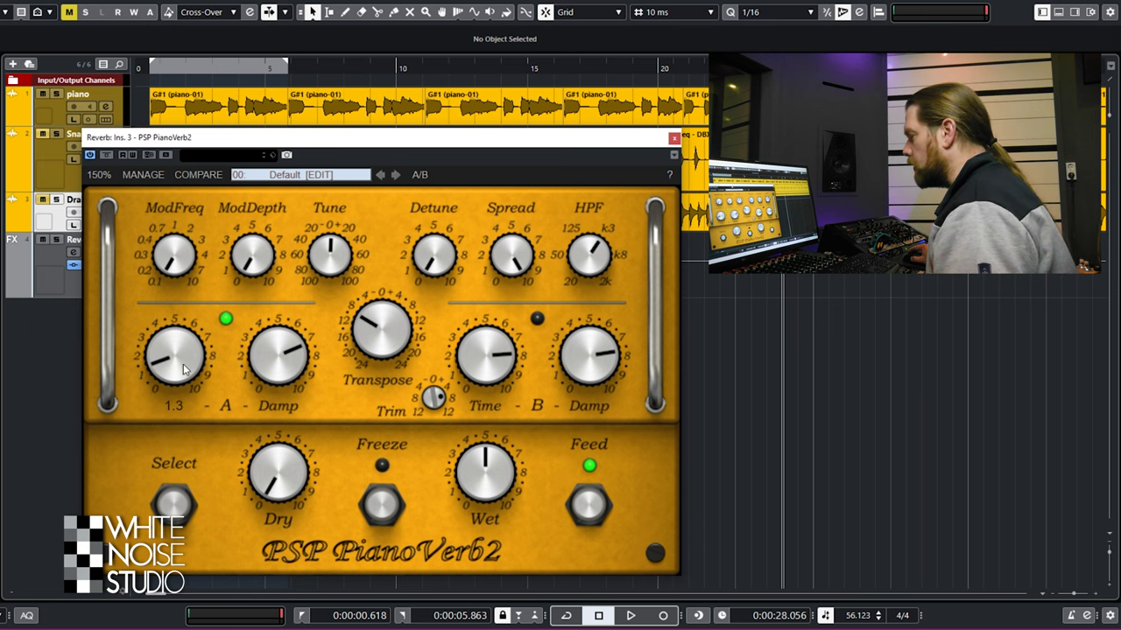
{"action": "mouse_move", "coordinate": [280, 379]}
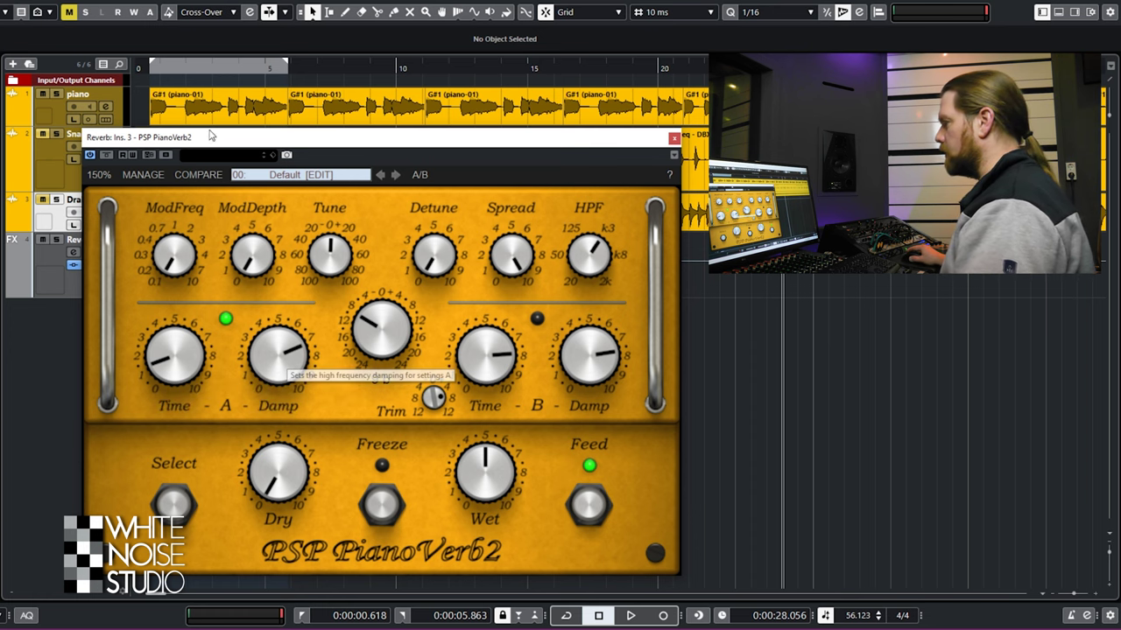
{"action": "key", "text": "space"}
{"action": "mouse_move", "coordinate": [175, 337]}
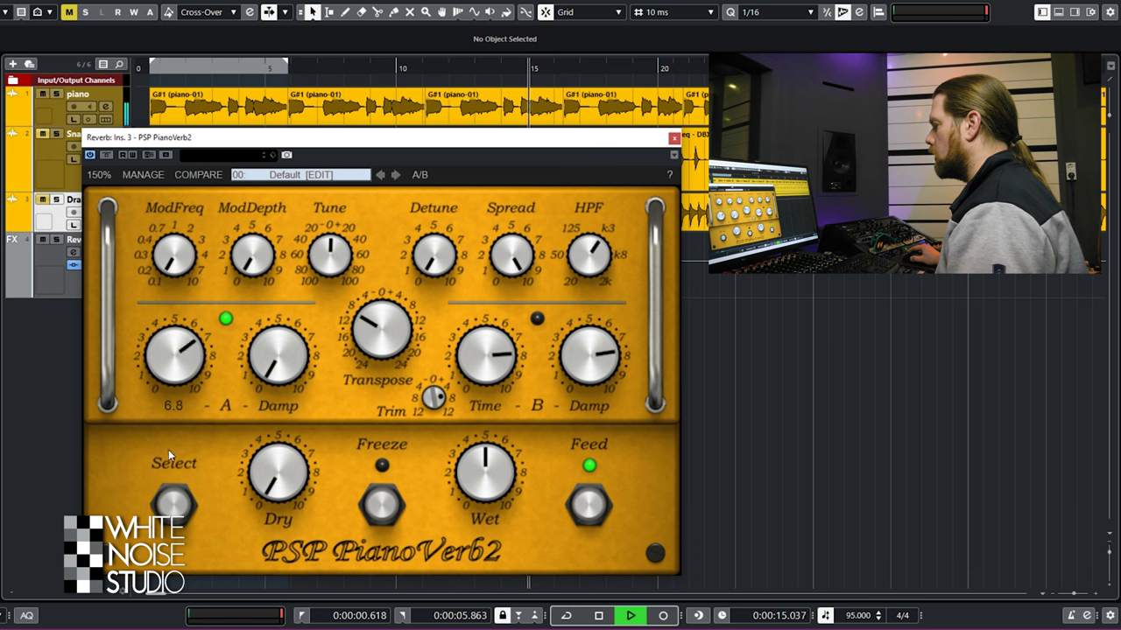
{"action": "left_click_drag", "start_coordinate": [282, 367], "coordinate": [282, 344]}
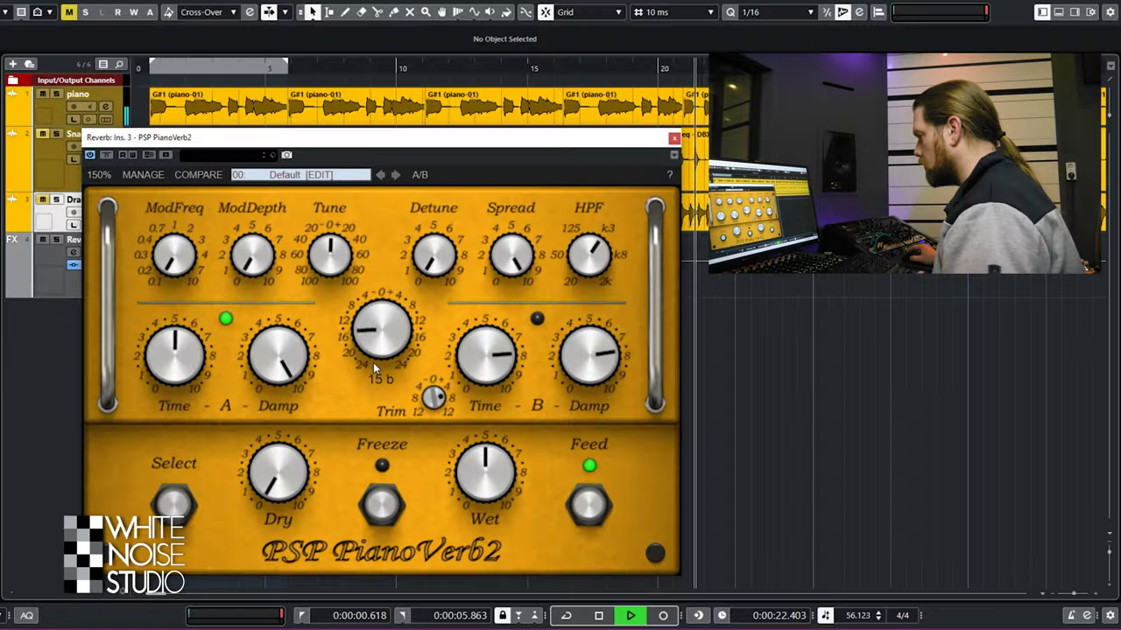
Sweep Transpose down to 24 flat and up into the sharps, return it to about 10 flat, and raise A's Time to about 8.
{"action": "left_click_drag", "start_coordinate": [373, 363], "coordinate": [372, 424]}
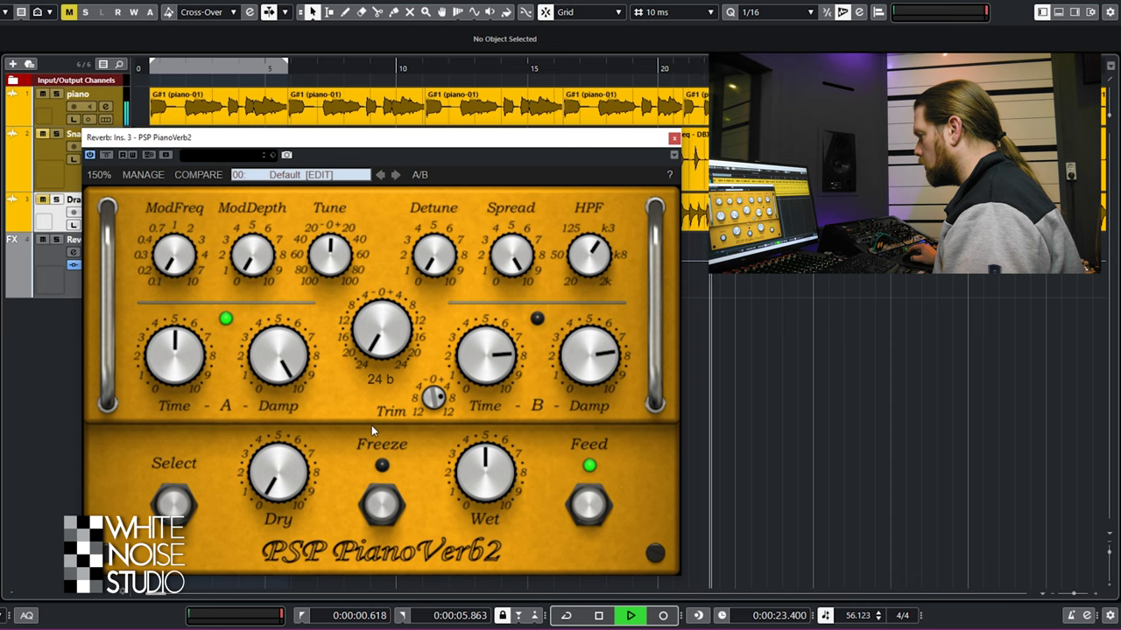
{"action": "left_click_drag", "start_coordinate": [173, 350], "coordinate": [157, 304]}
{"action": "left_click_drag", "start_coordinate": [382, 331], "coordinate": [389, 255]}
{"action": "left_click_drag", "start_coordinate": [393, 349], "coordinate": [400, 266]}
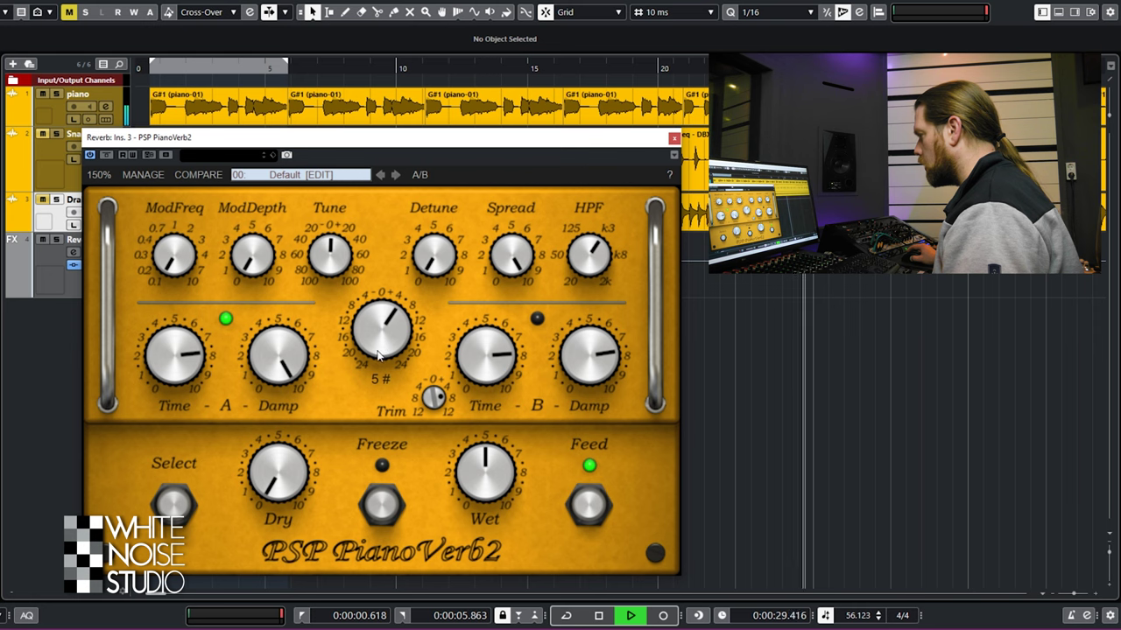
{"action": "left_click_drag", "start_coordinate": [379, 353], "coordinate": [388, 263]}
{"action": "left_click_drag", "start_coordinate": [374, 335], "coordinate": [388, 512]}
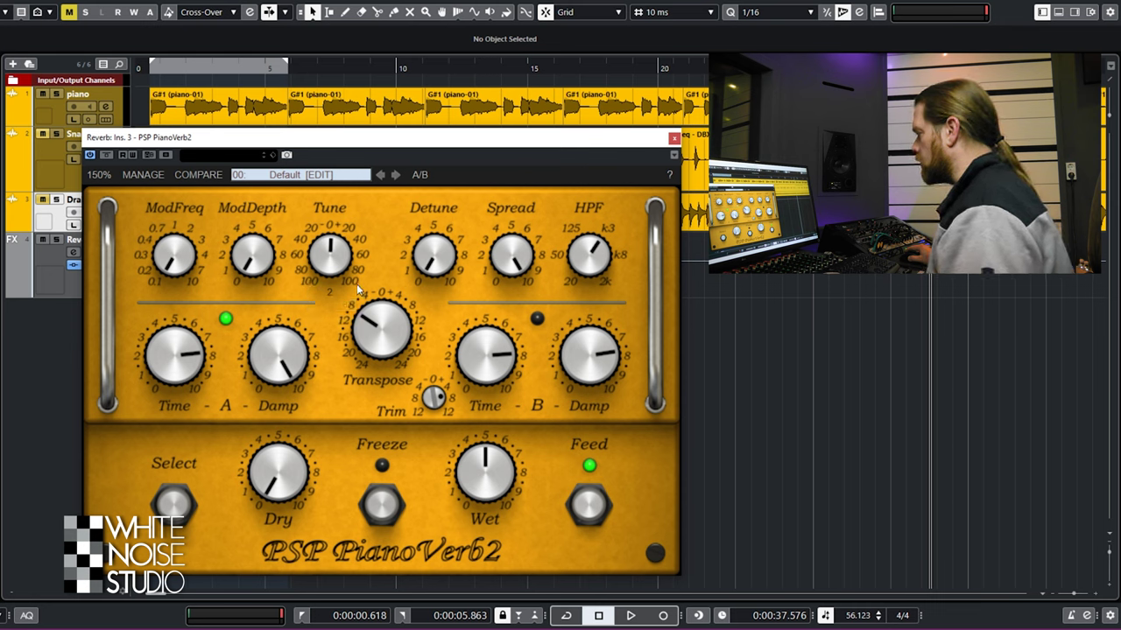
Play the piano while trying ModDepth at 10 and ModFreq at 4.3 and 0.36, and return both modulation controls to minimum.
{"action": "key", "text": "space"}
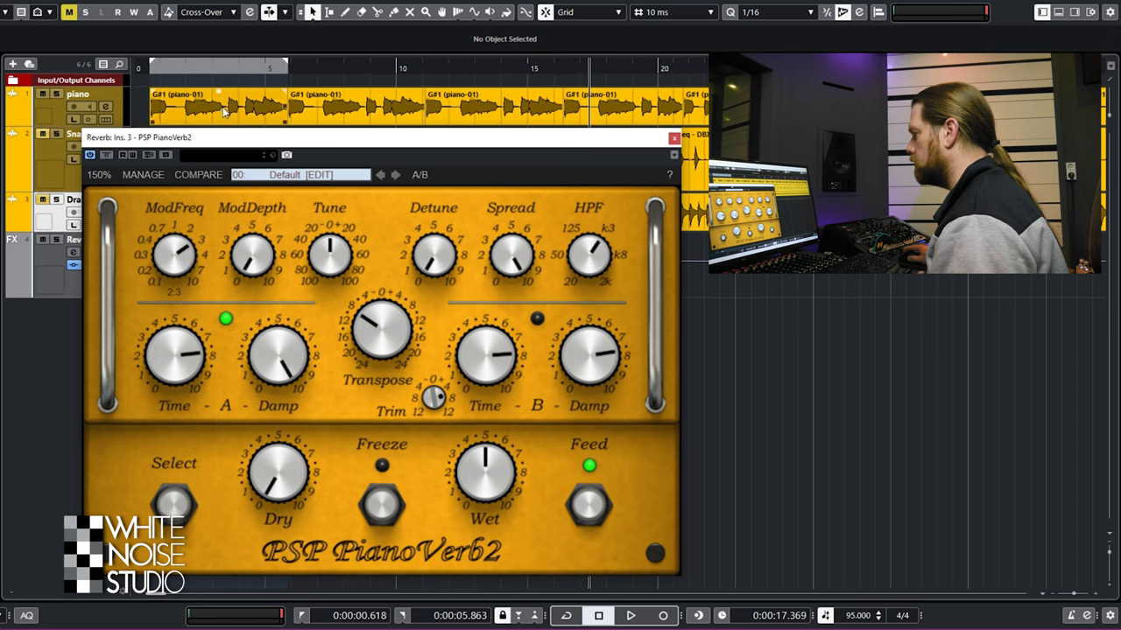
{"action": "key", "text": "space"}
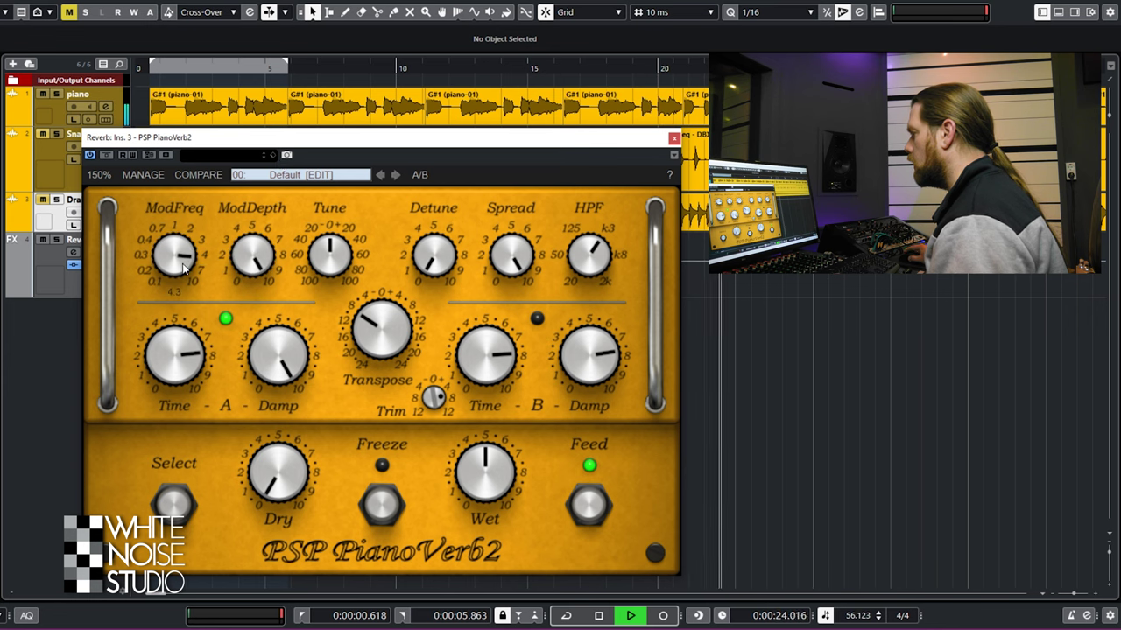
{"action": "scroll", "coordinate": [182, 269], "scroll_direction": "up", "scroll_amount": 2}
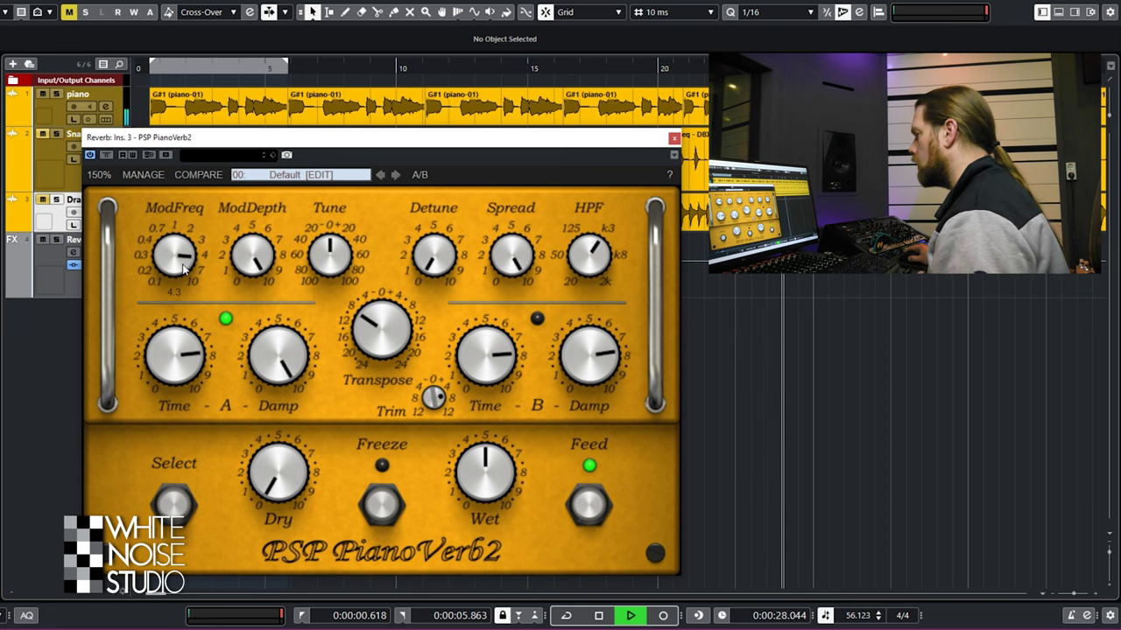
{"action": "left_click_drag", "start_coordinate": [183, 270], "coordinate": [231, 351]}
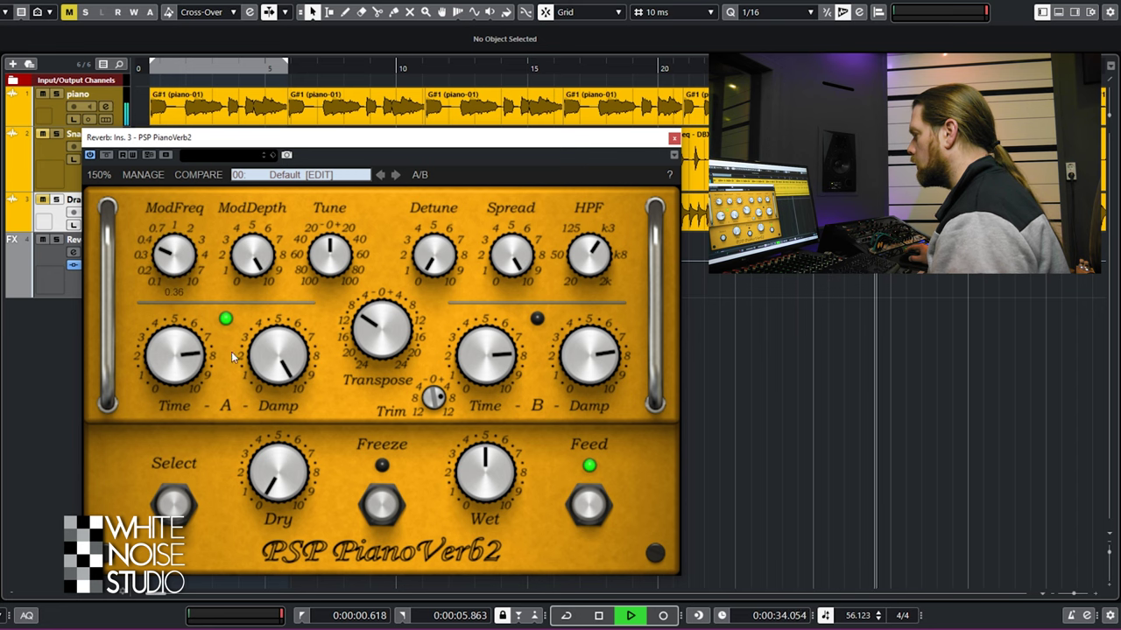
{"action": "left_click_drag", "start_coordinate": [252, 255], "coordinate": [253, 485]}
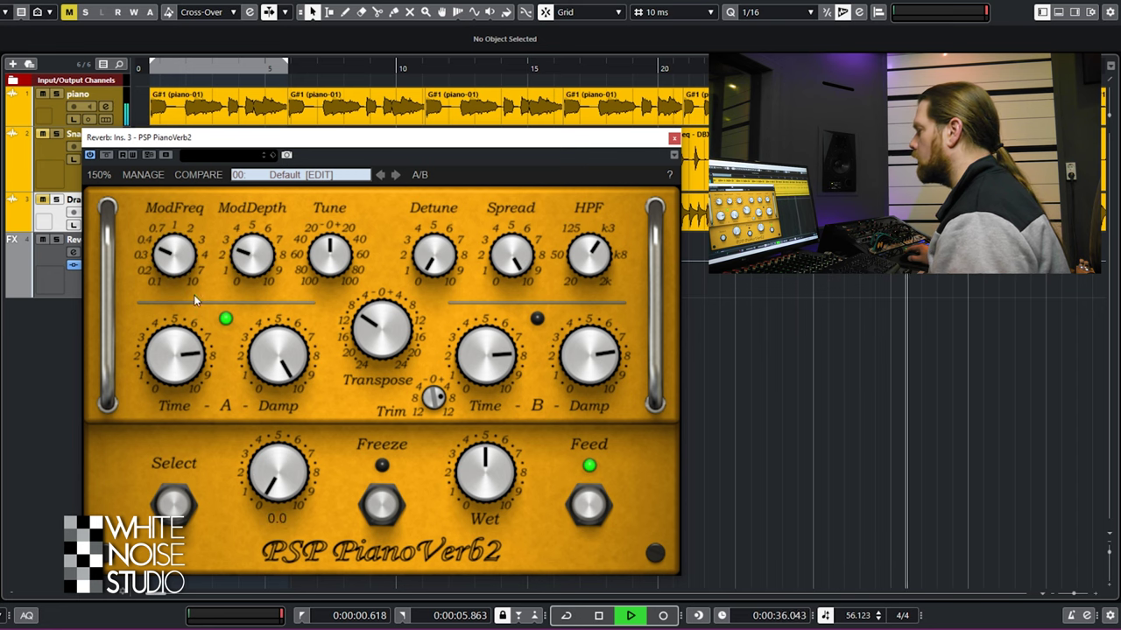
{"action": "left_click_drag", "start_coordinate": [180, 263], "coordinate": [232, 302]}
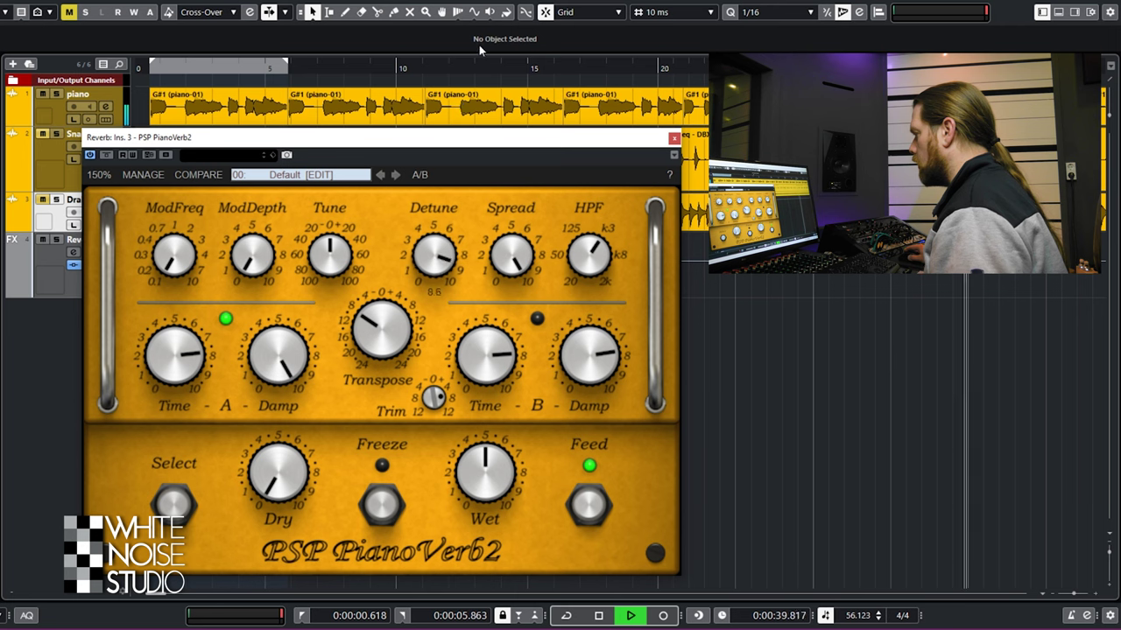
Set setting A's Time to 9.0, lower its Damp to about 2.5, and sweep Detune up to 10.0 during playback.
{"action": "mouse_move", "coordinate": [186, 367]}
{"action": "left_click_drag", "start_coordinate": [186, 368], "coordinate": [187, 348]}
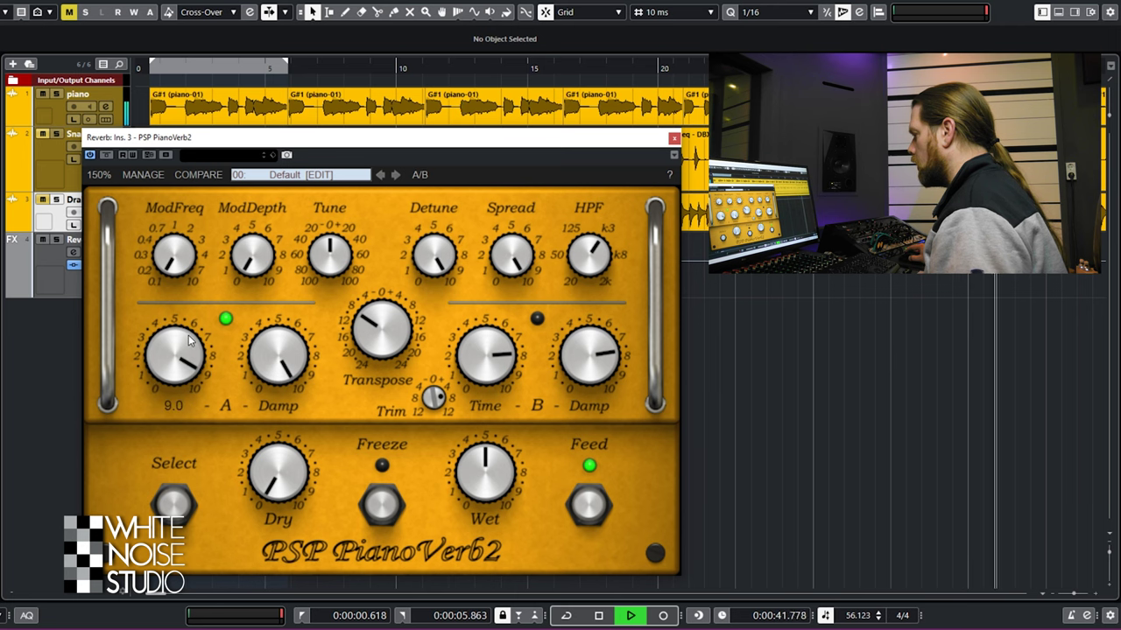
{"action": "left_click_drag", "start_coordinate": [279, 355], "coordinate": [247, 510]}
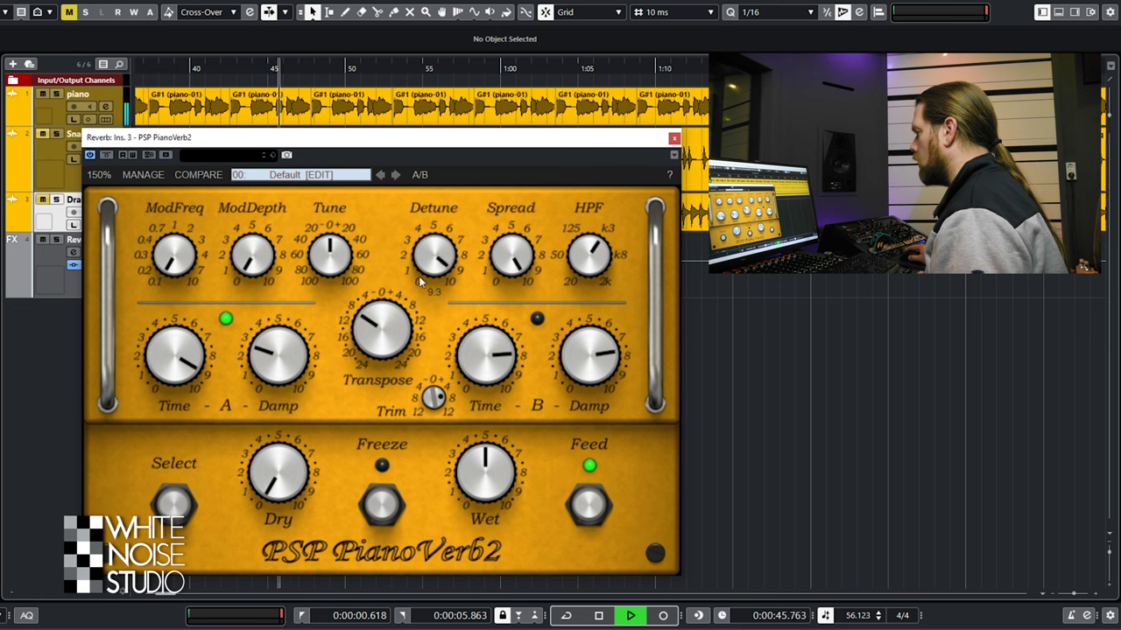
{"action": "left_click_drag", "start_coordinate": [435, 256], "coordinate": [462, 271]}
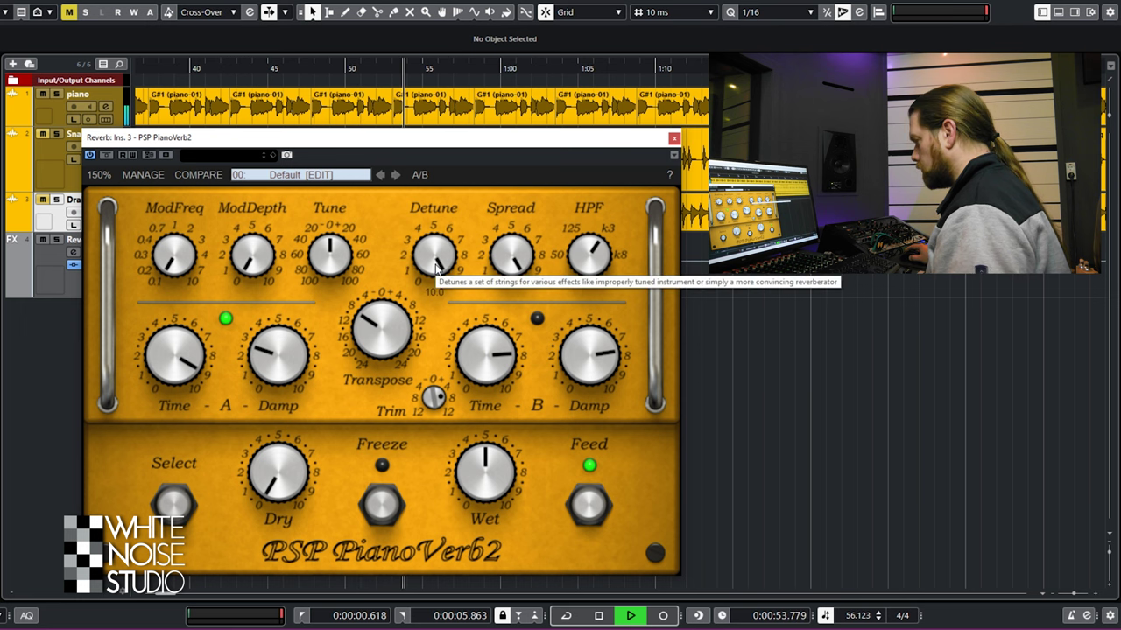
{"action": "key", "text": "space"}
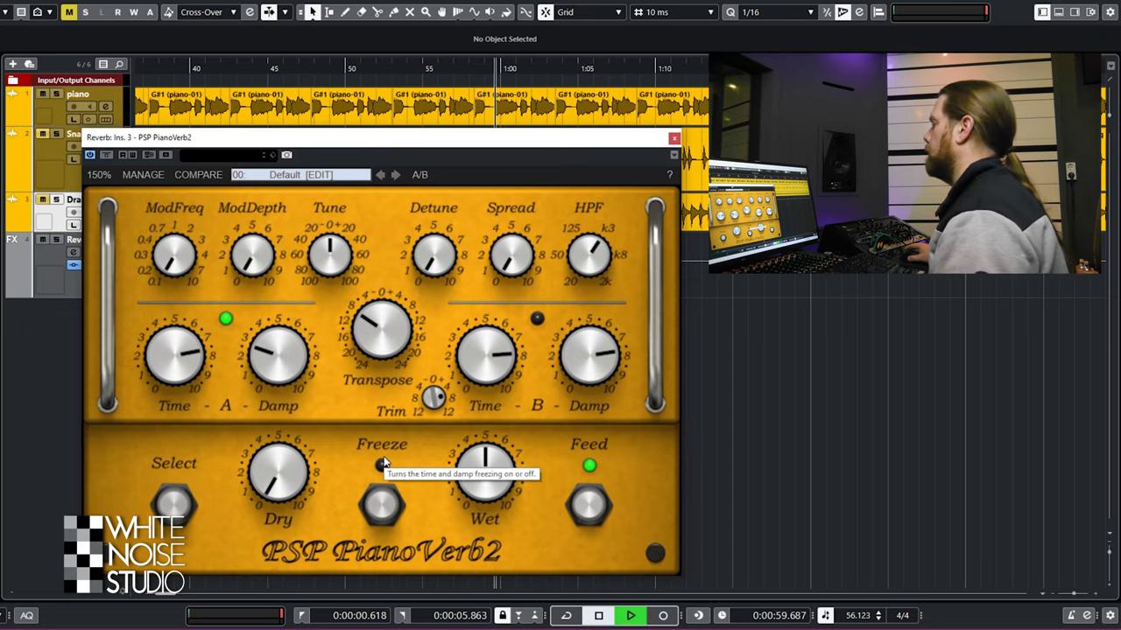
Raise Spread to 10.0 and sweep the HPF cut-off during playback, leaving it at 20.
{"action": "left_click_drag", "start_coordinate": [512, 272], "coordinate": [562, 70]}
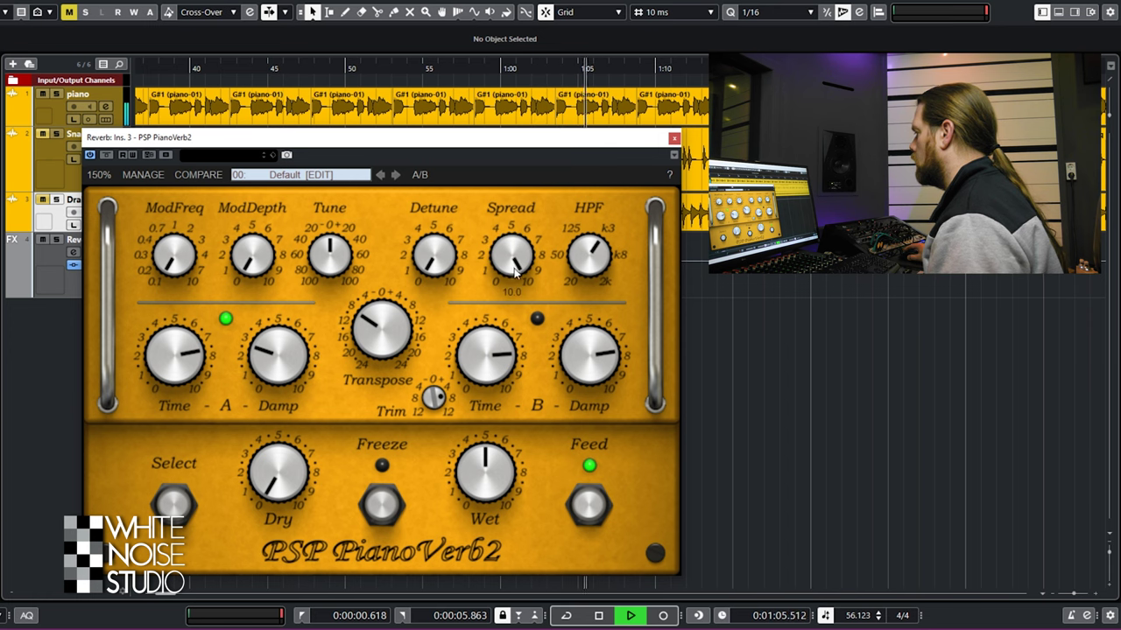
{"action": "left_click_drag", "start_coordinate": [521, 252], "coordinate": [551, 201]}
{"action": "mouse_move", "coordinate": [575, 254]}
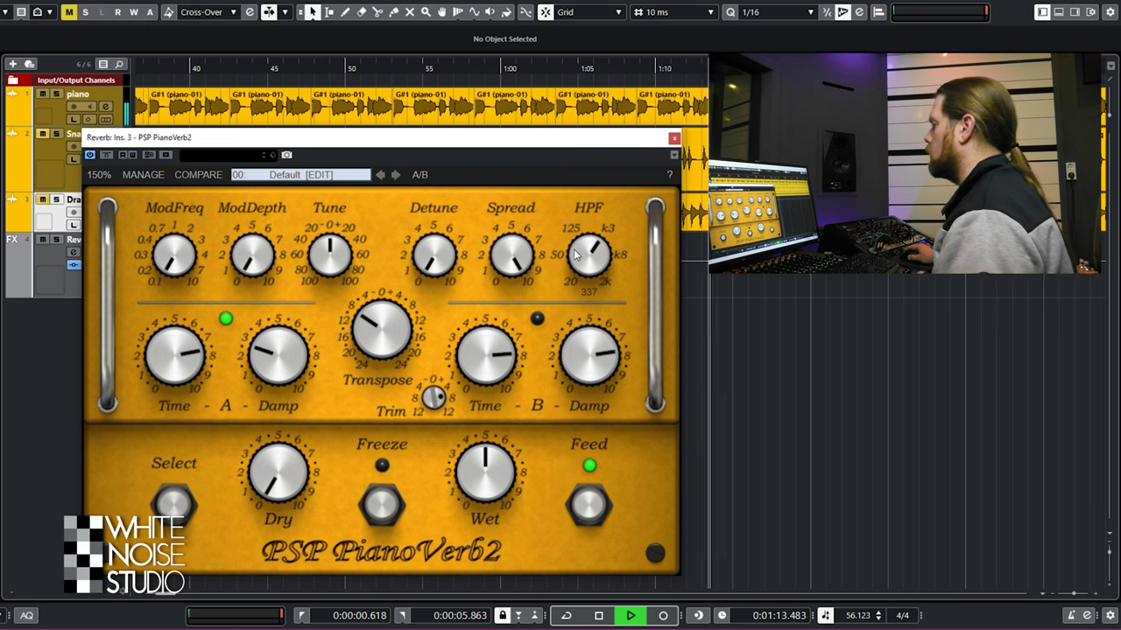
{"action": "key", "text": "space"}
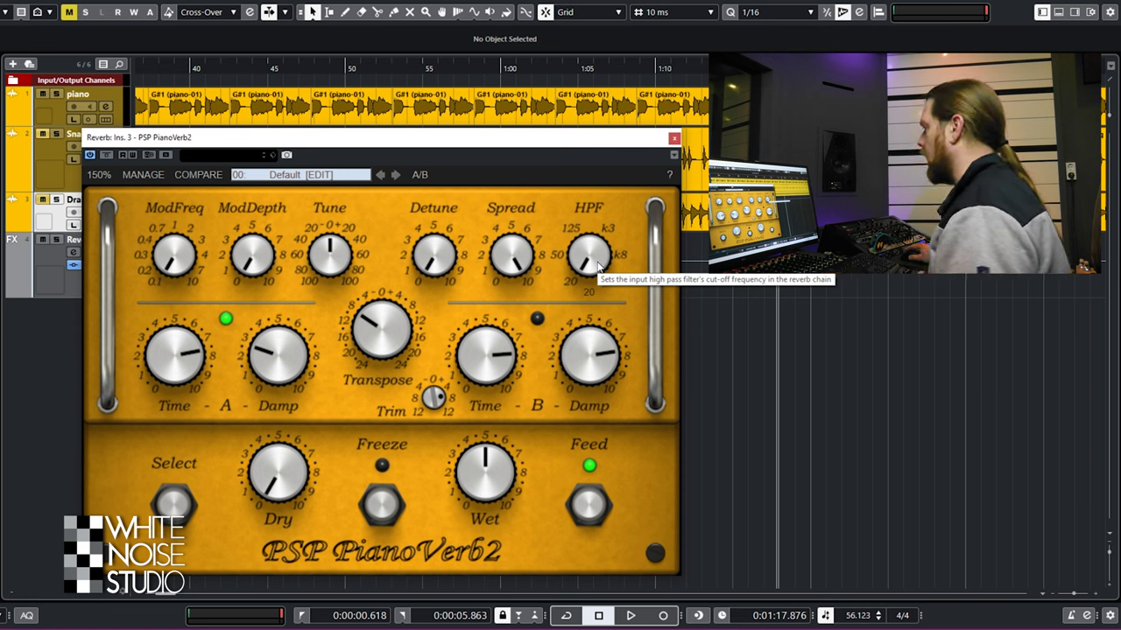
{"action": "key", "text": "space"}
{"action": "left_click_drag", "start_coordinate": [598, 267], "coordinate": [648, 221]}
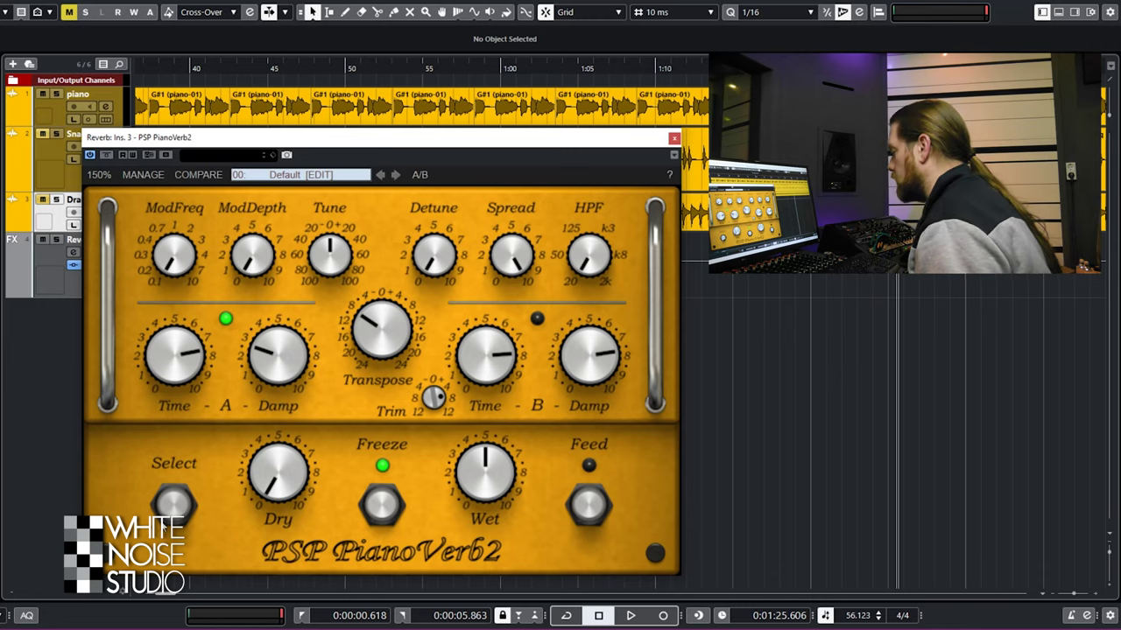
Set setting A's Time to about 2.5 and Damp to 9.4, and setting B's Time to about 8 and Damp to about 2.
{"action": "left_click", "coordinate": [180, 512]}
{"action": "left_click", "coordinate": [179, 512]}
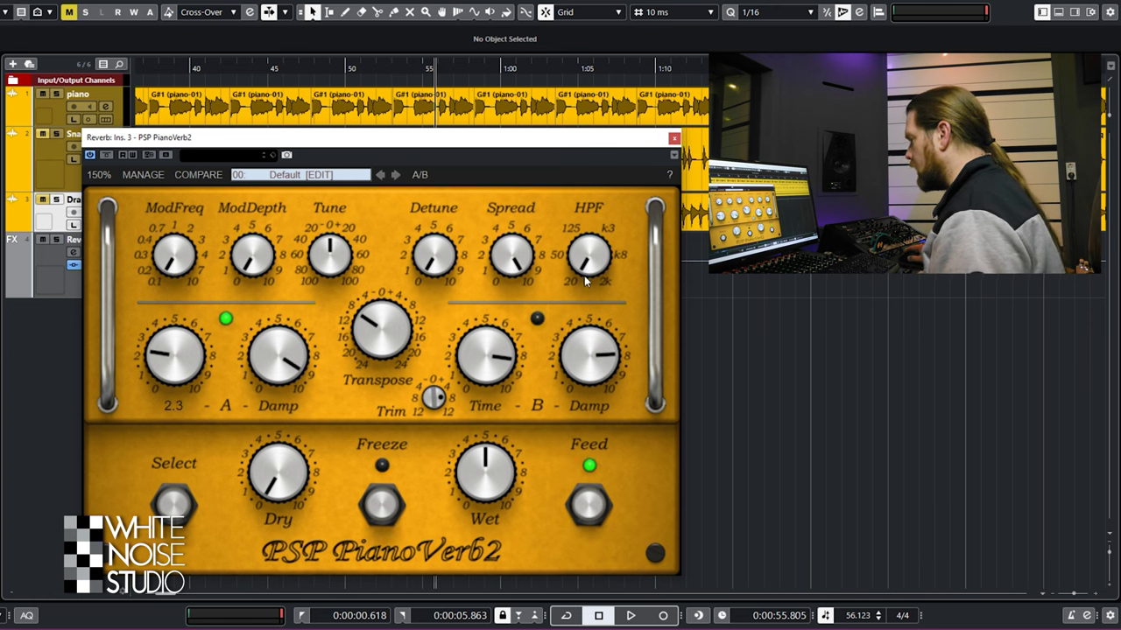
{"action": "mouse_move", "coordinate": [594, 372]}
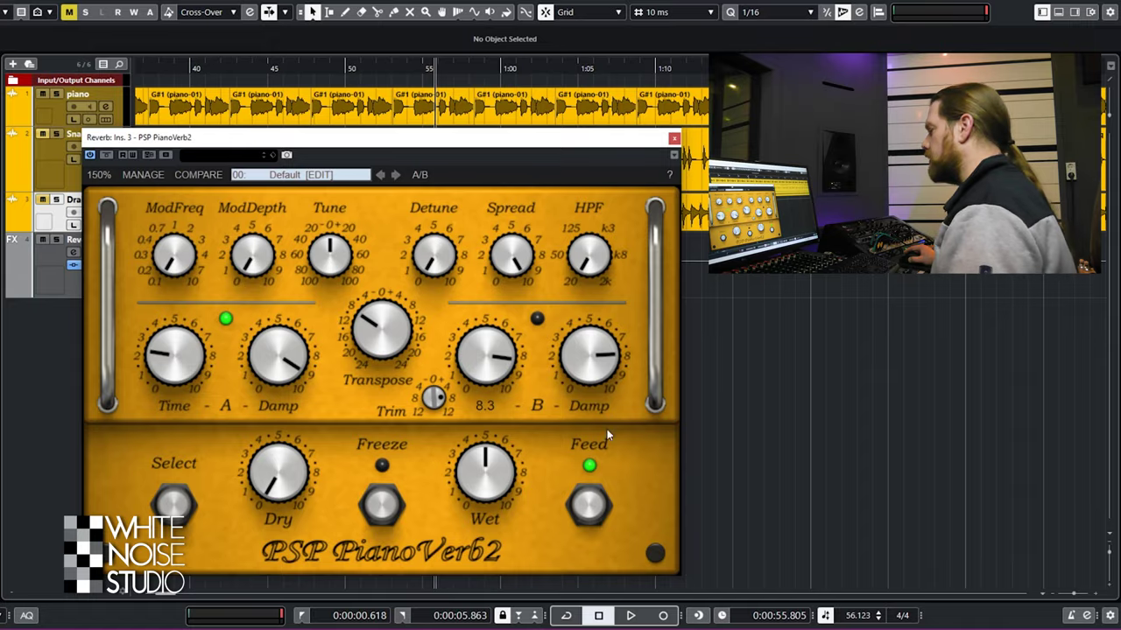
{"action": "left_click_drag", "start_coordinate": [176, 379], "coordinate": [175, 372]}
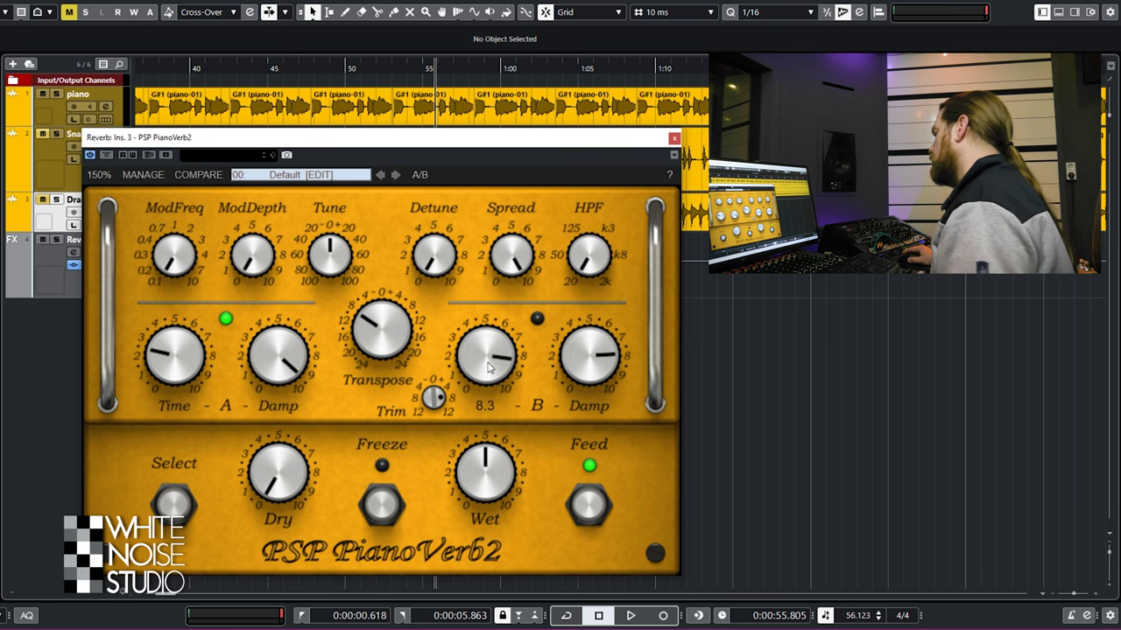
{"action": "mouse_move", "coordinate": [591, 352]}
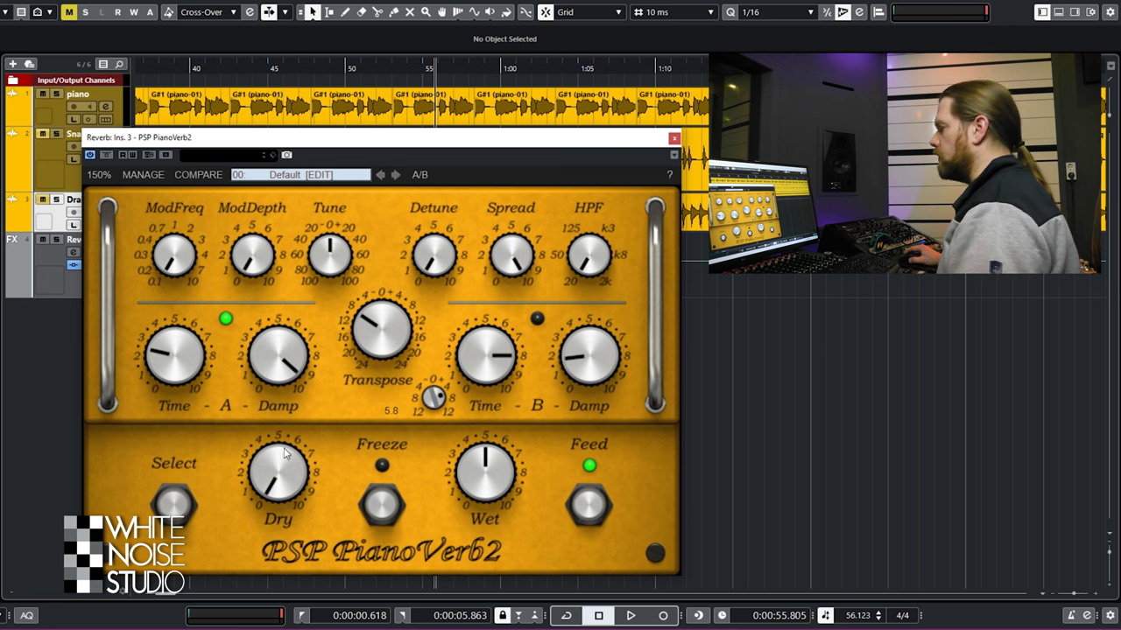
Play the track and switch repeatedly between settings A and B to compare their Time and Damp.
{"action": "key", "text": "space"}
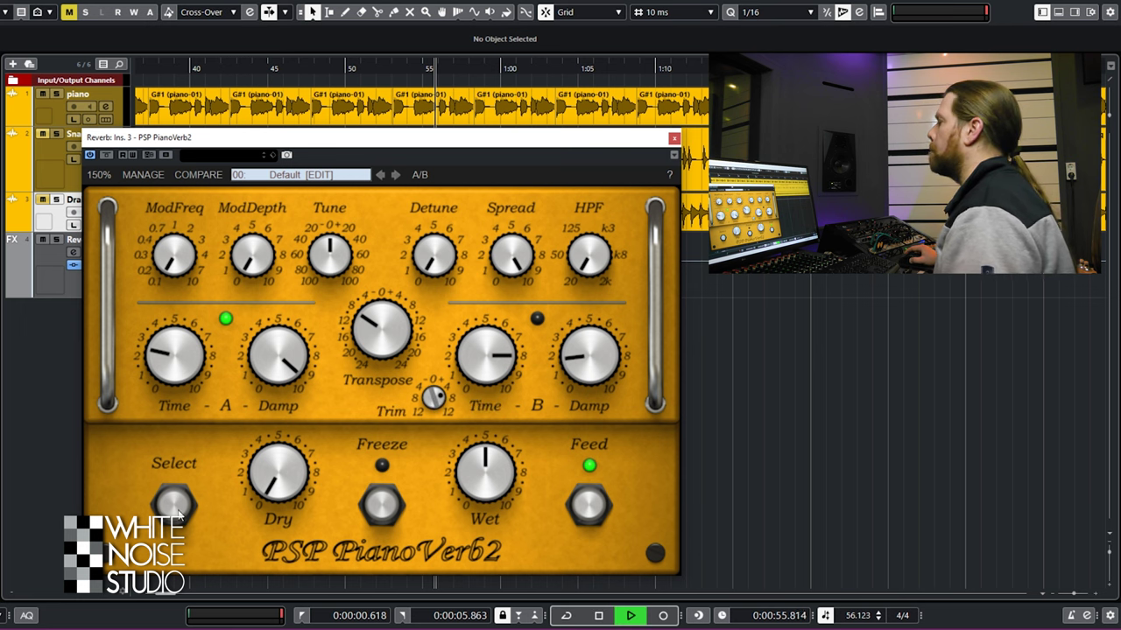
{"action": "left_click", "coordinate": [174, 521]}
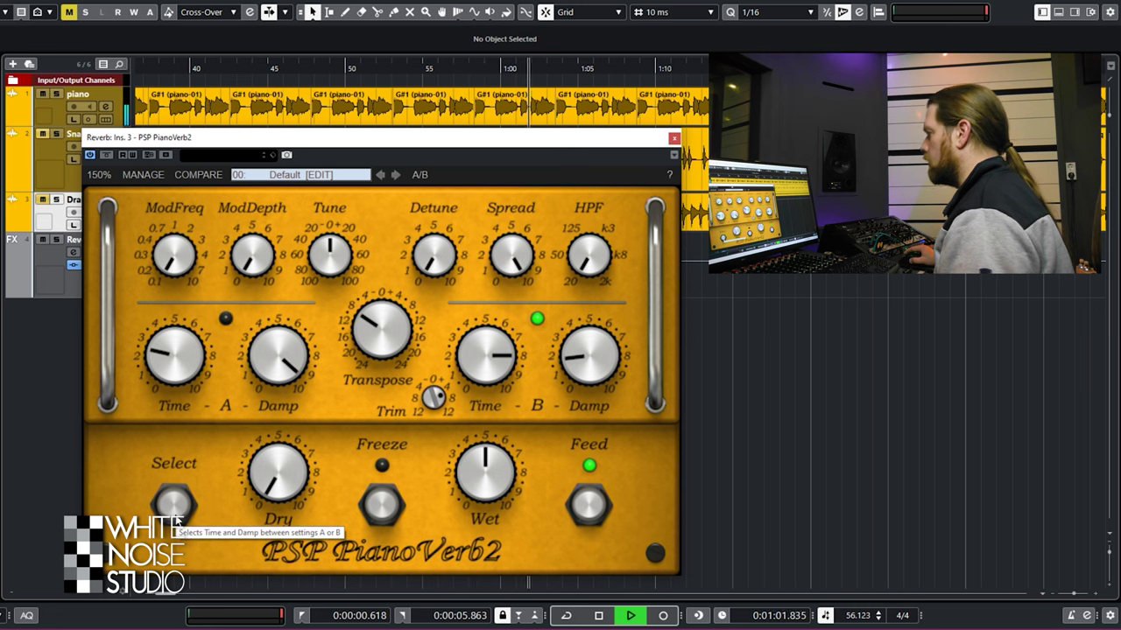
{"action": "left_click", "coordinate": [175, 518]}
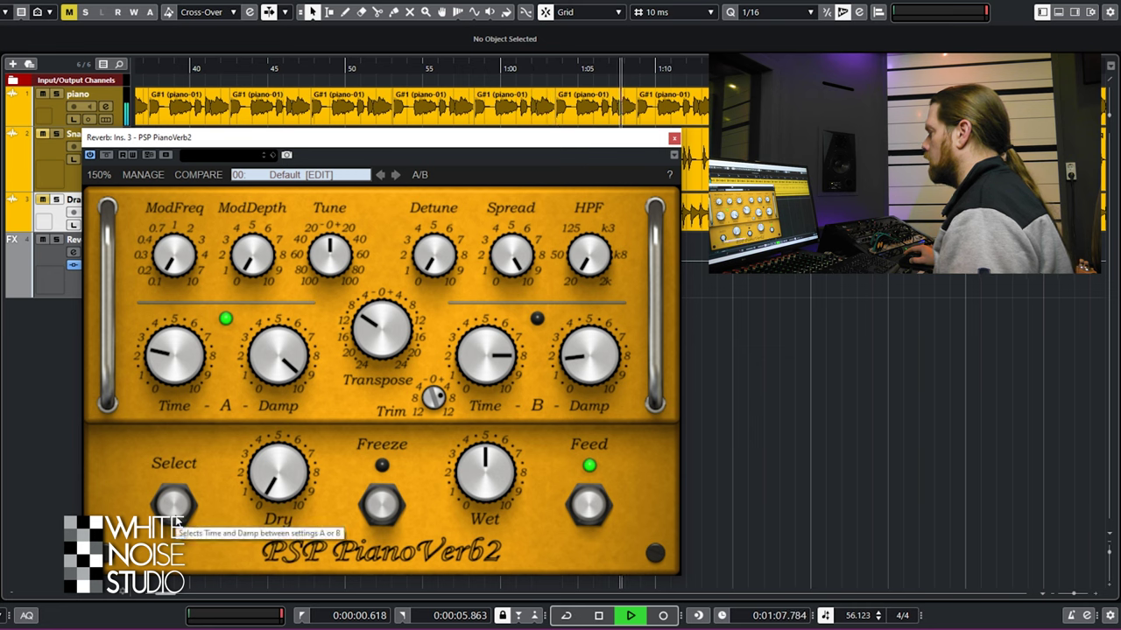
{"action": "left_click", "coordinate": [176, 520]}
{"action": "left_click", "coordinate": [175, 520]}
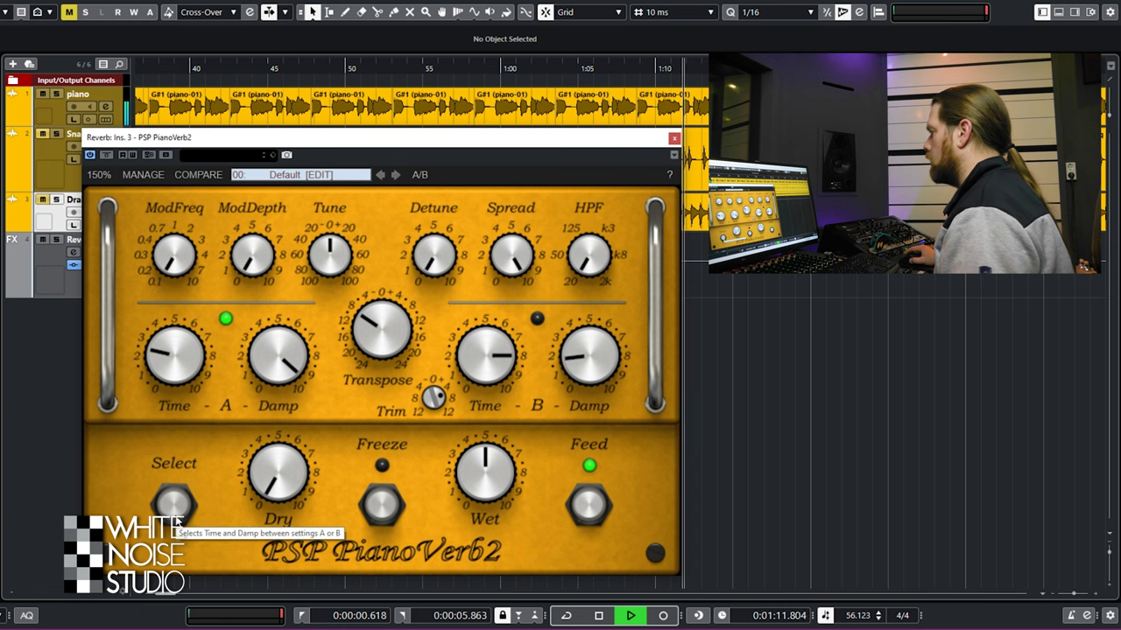
{"action": "left_click", "coordinate": [175, 521]}
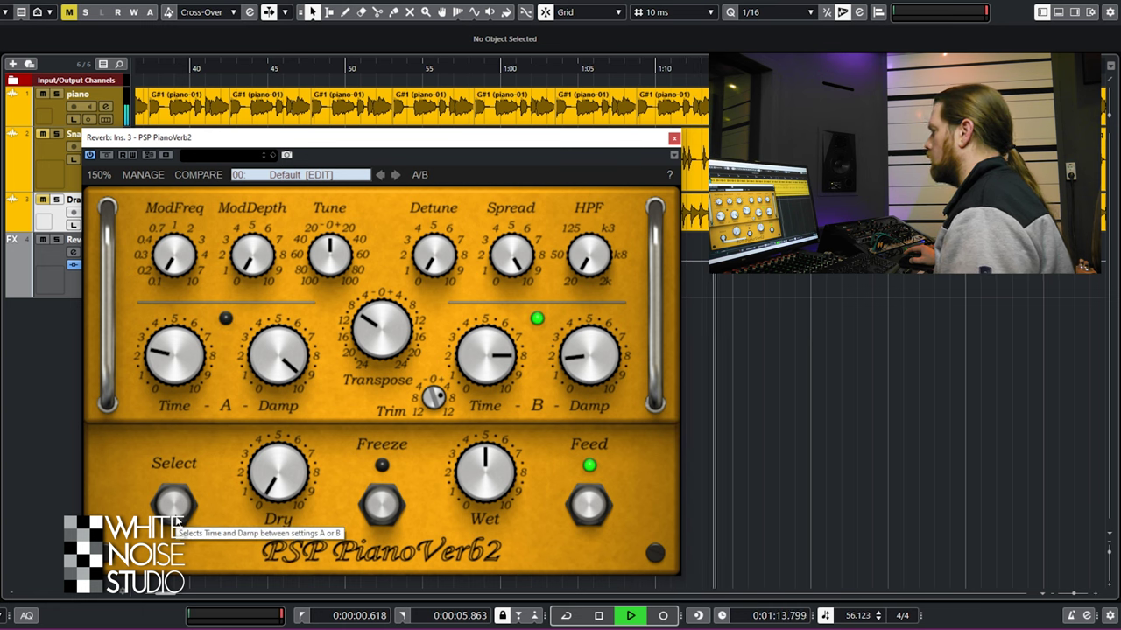
{"action": "left_click", "coordinate": [175, 520]}
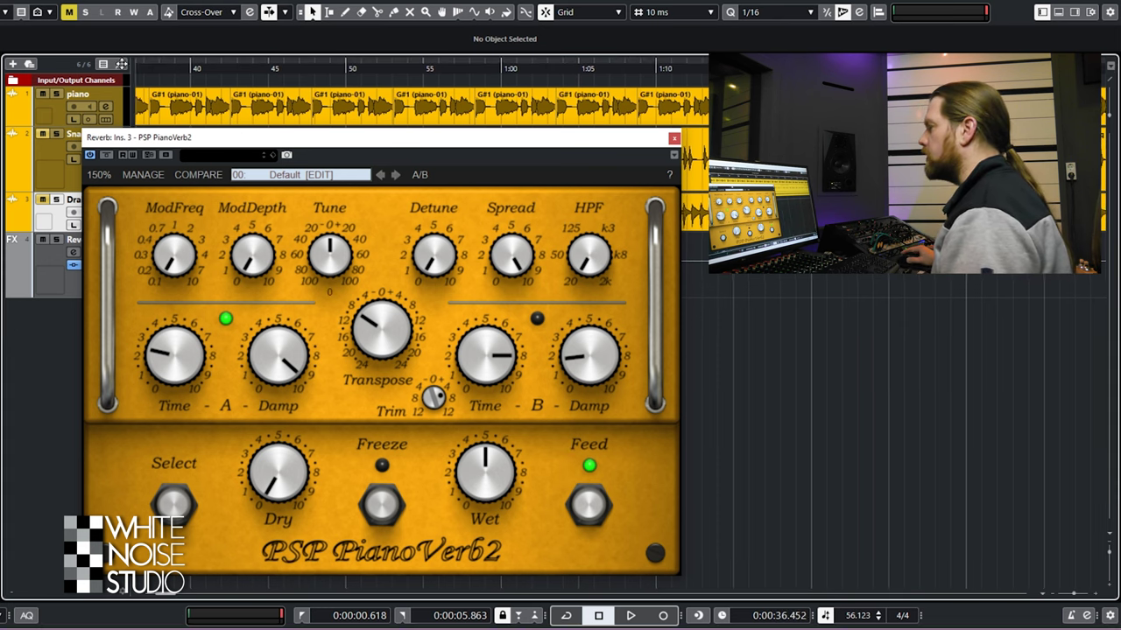
Audition Freeze by switching it on and off during playback, stop playback, and turn Feed off.
{"action": "left_click", "coordinate": [395, 522]}
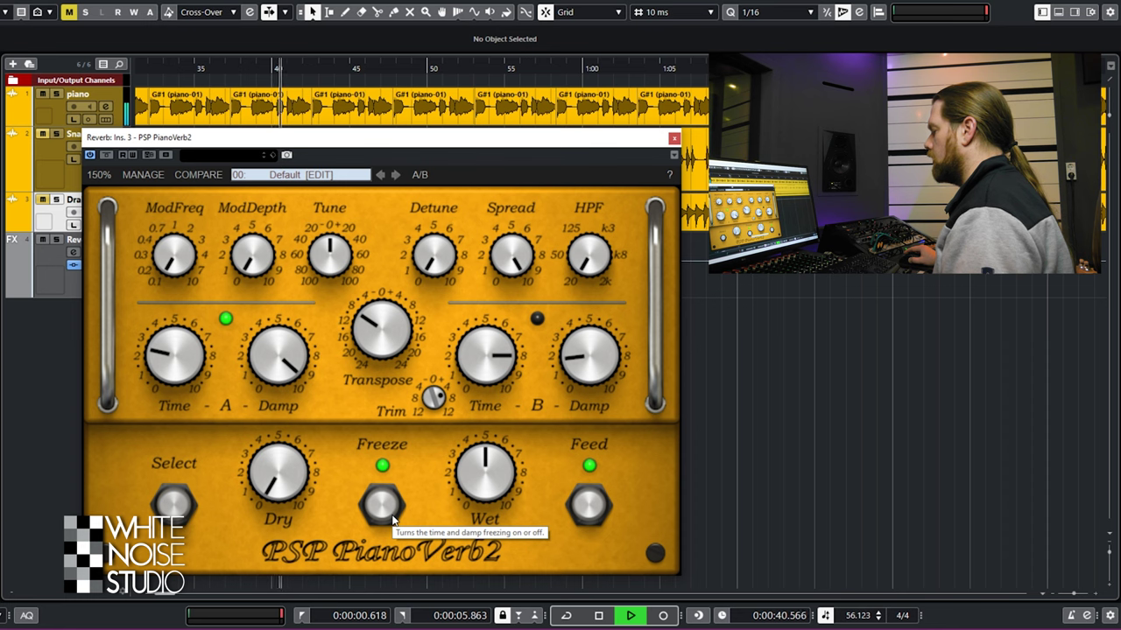
{"action": "left_click", "coordinate": [393, 521]}
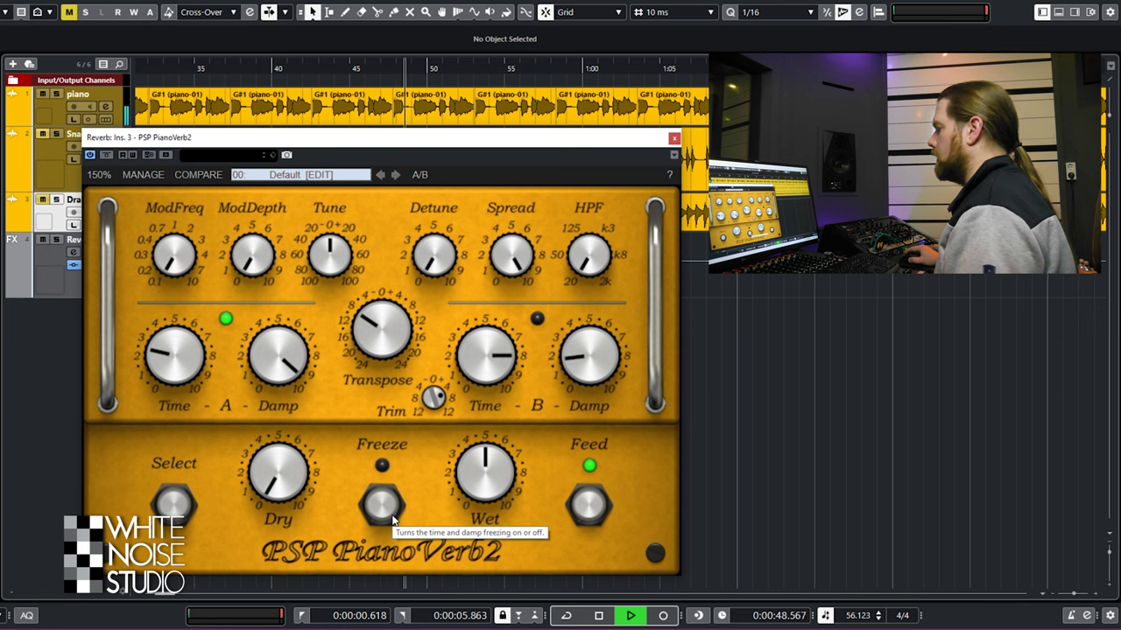
{"action": "key", "text": "space"}
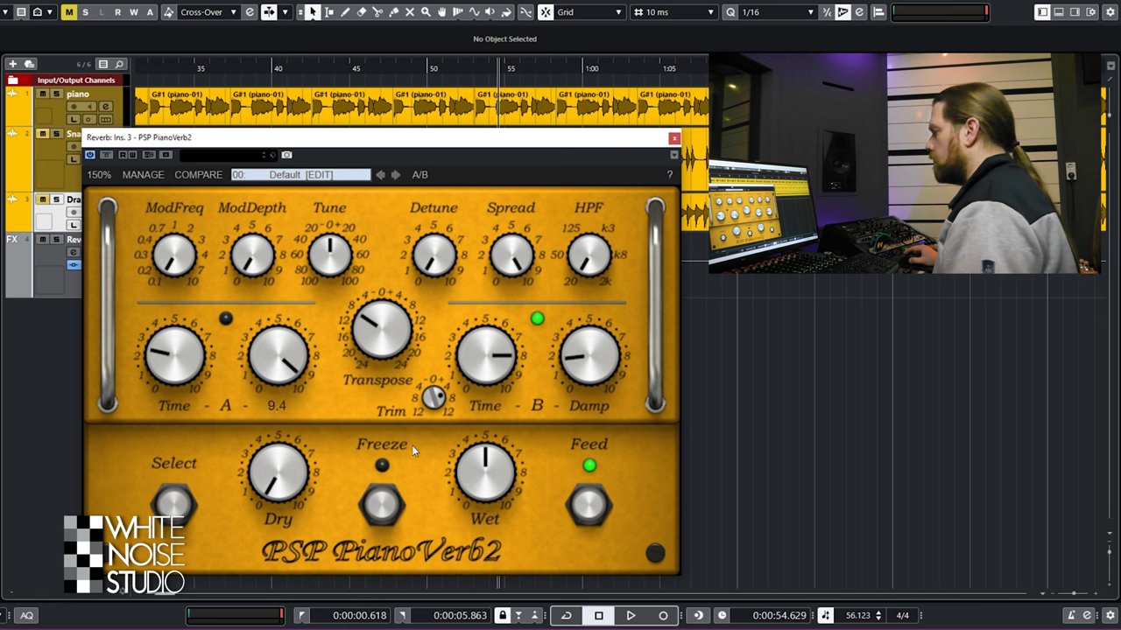
{"action": "left_click", "coordinate": [594, 523]}
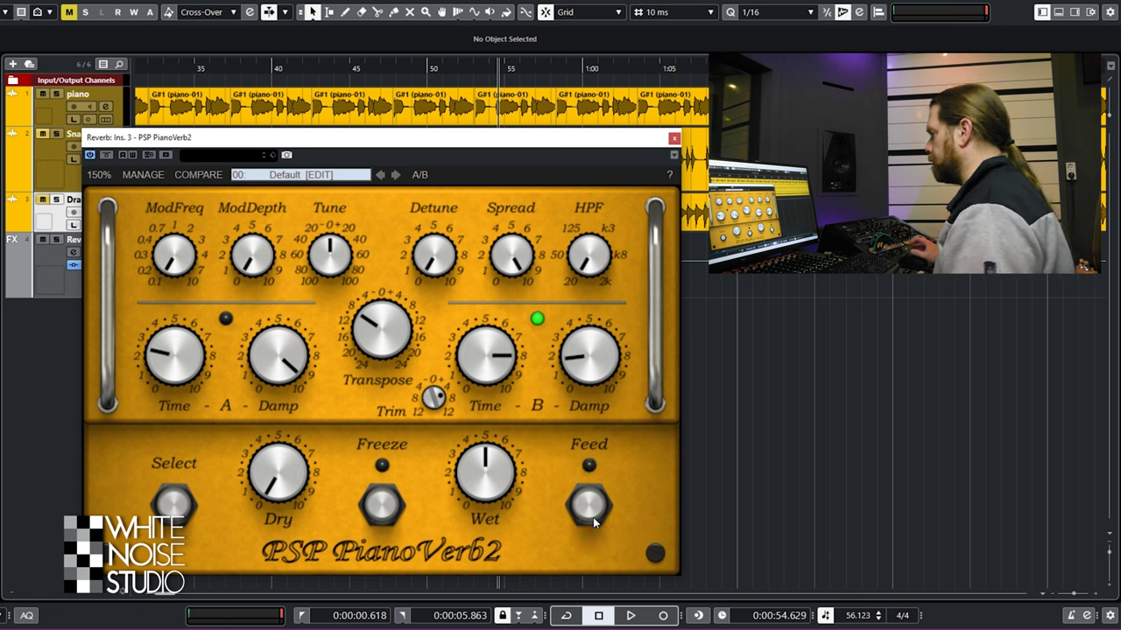
Play the track and repeatedly switch the reverb's Feed on and off to audition it, leaving Feed on.
{"action": "key", "text": "space"}
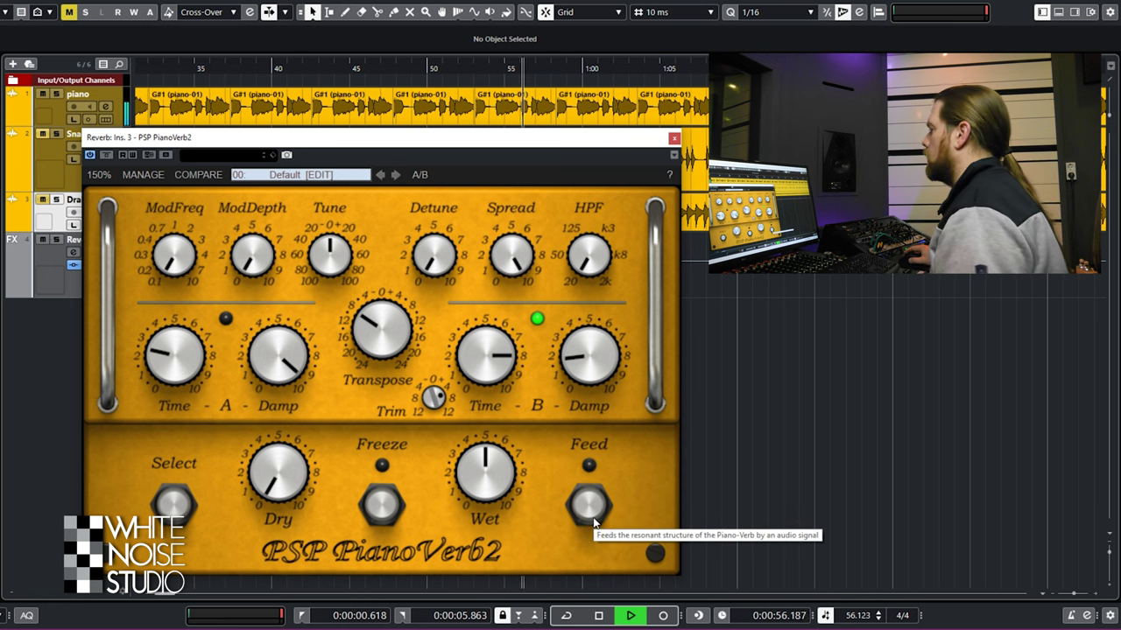
{"action": "left_click", "coordinate": [594, 523]}
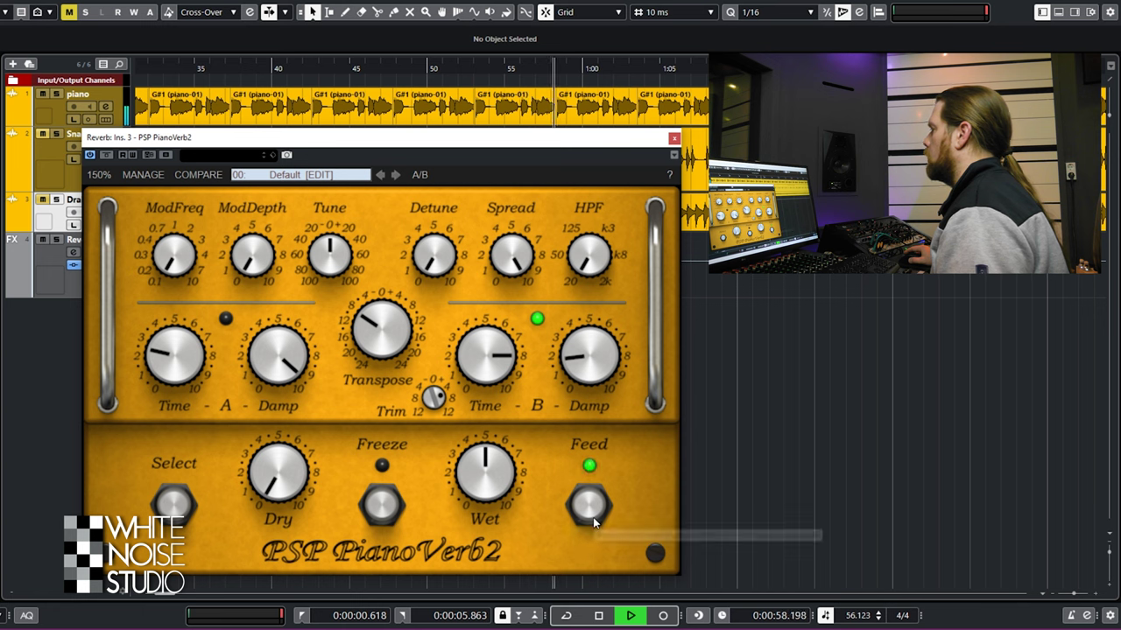
{"action": "left_click", "coordinate": [593, 523]}
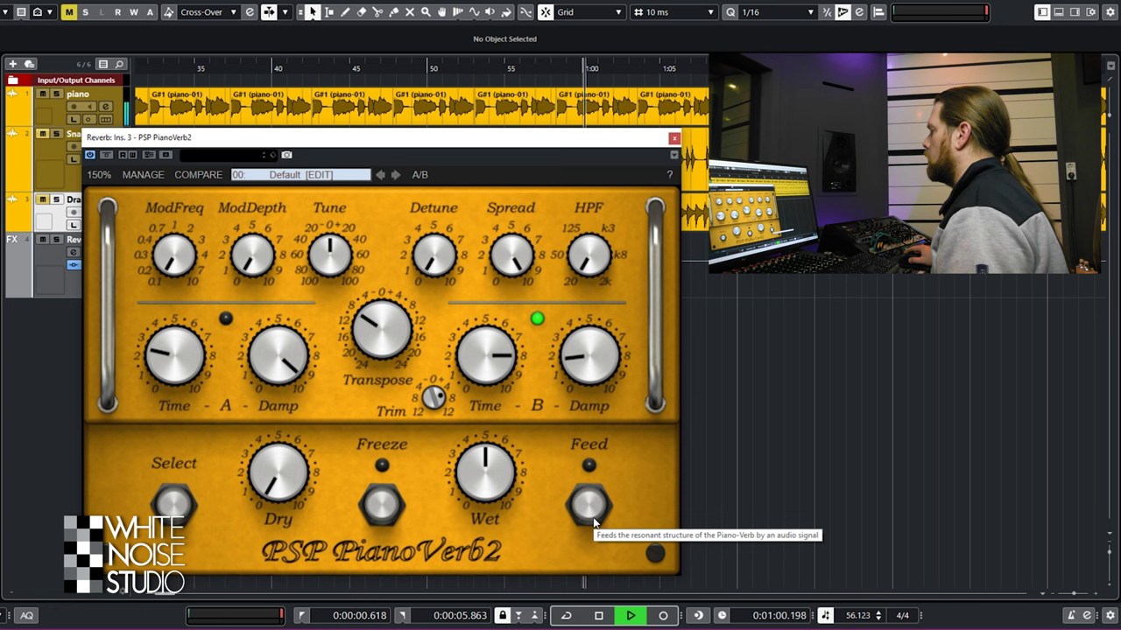
{"action": "left_click", "coordinate": [593, 523]}
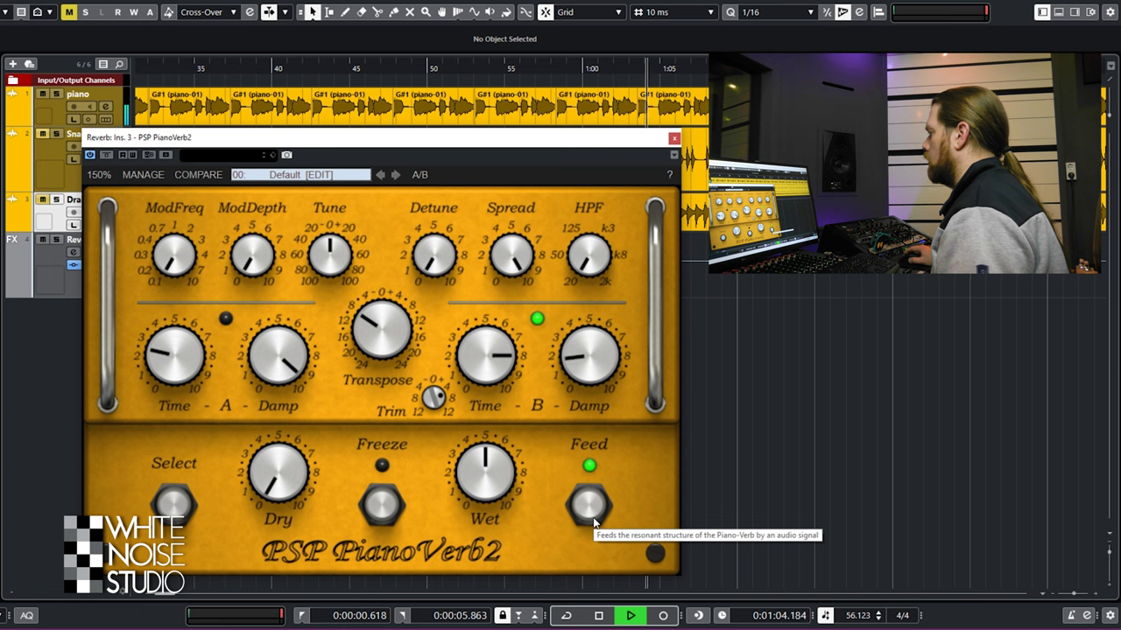
{"action": "left_click", "coordinate": [593, 523]}
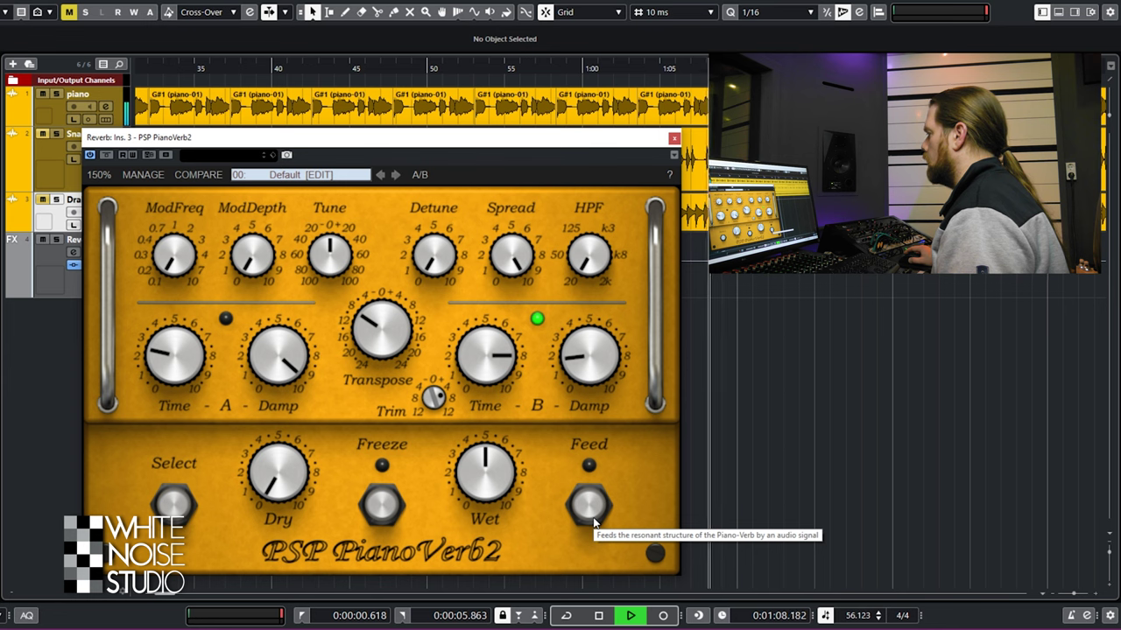
{"action": "left_click", "coordinate": [593, 522]}
{"action": "left_click", "coordinate": [594, 523]}
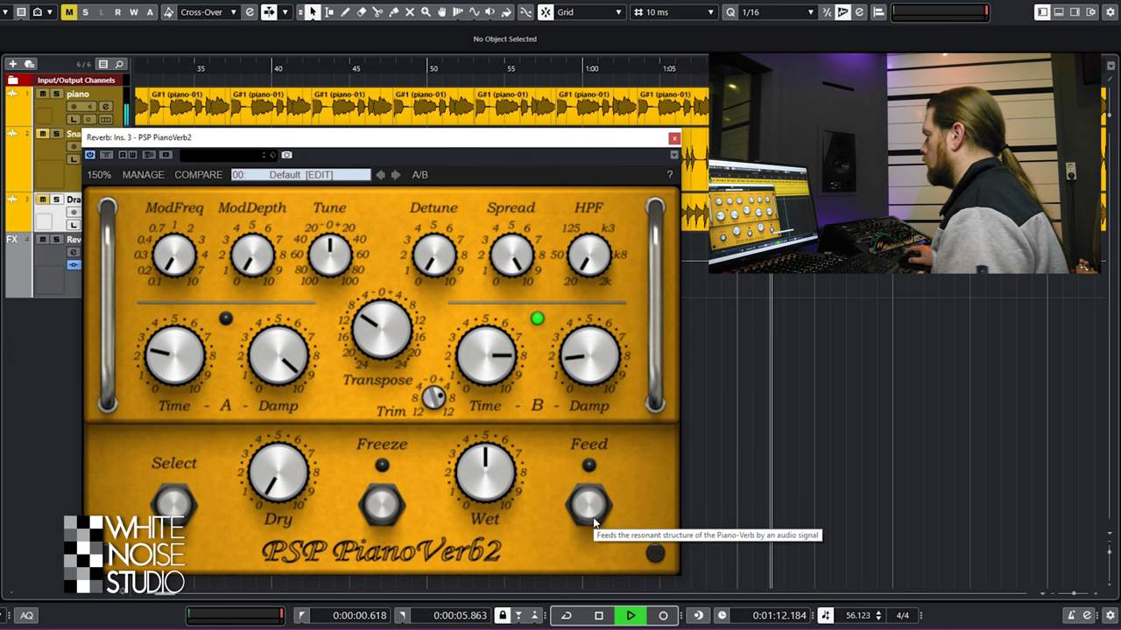
{"action": "left_click", "coordinate": [594, 523]}
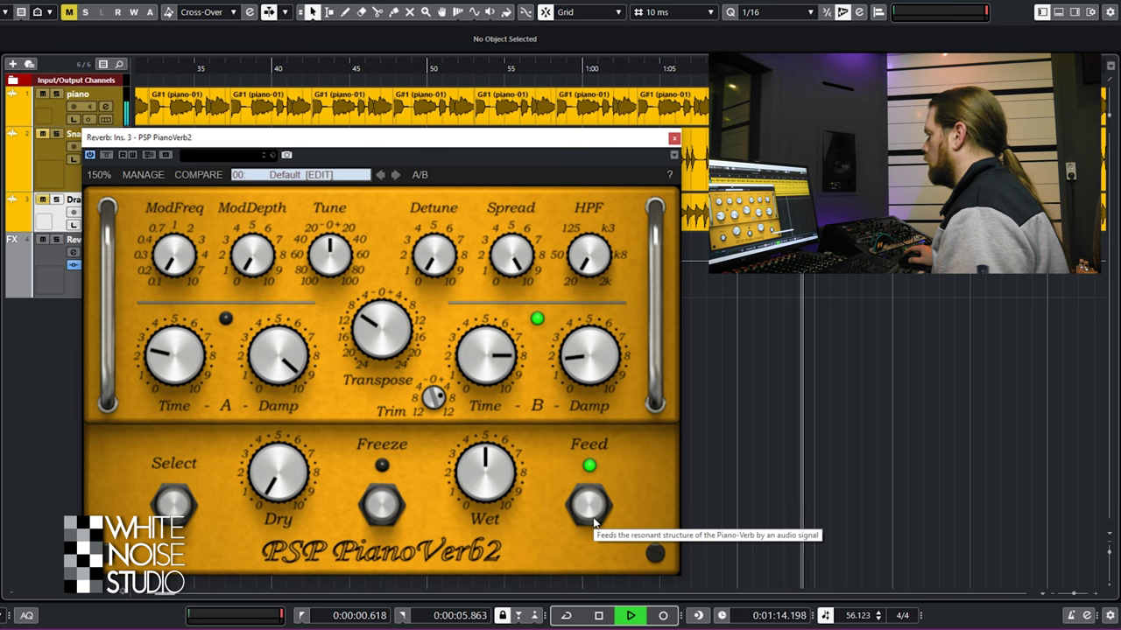